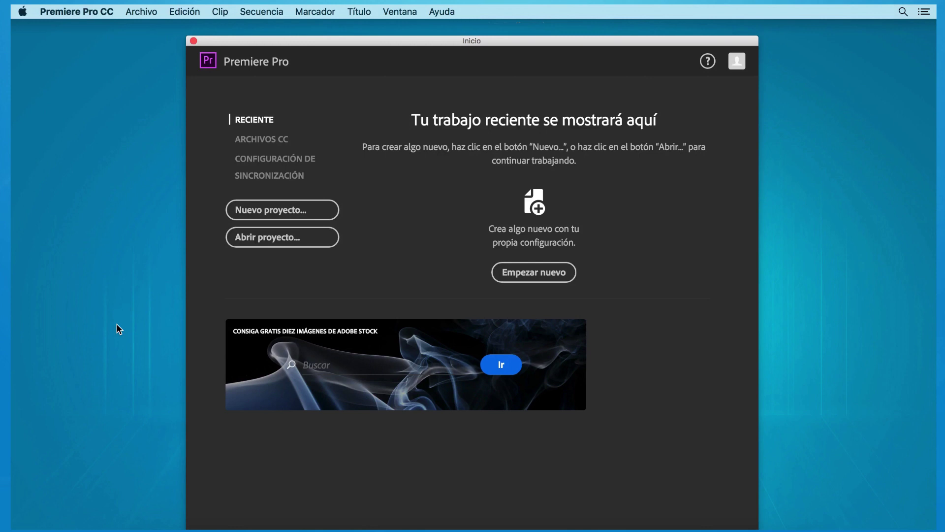
# Start a new project and show its Ajustes de ingesta settings.
pyautogui.click(278, 215)
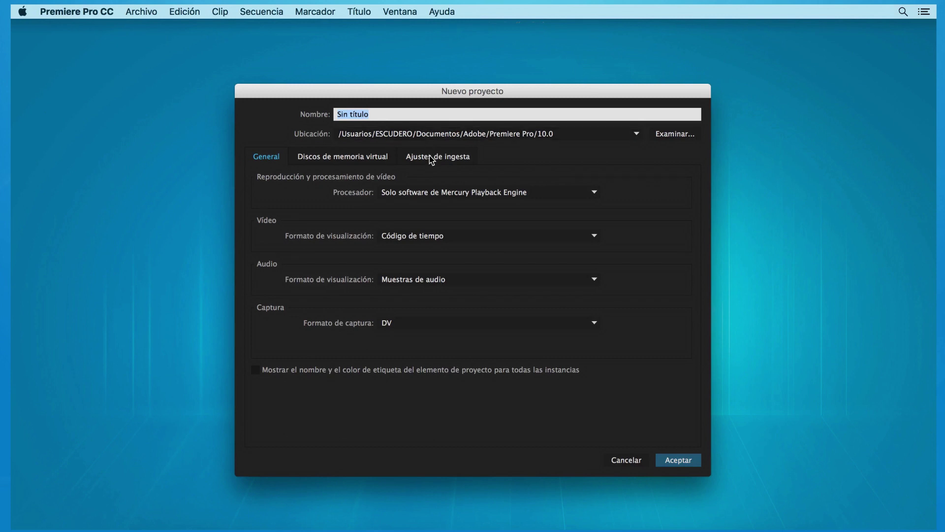
pyautogui.click(432, 157)
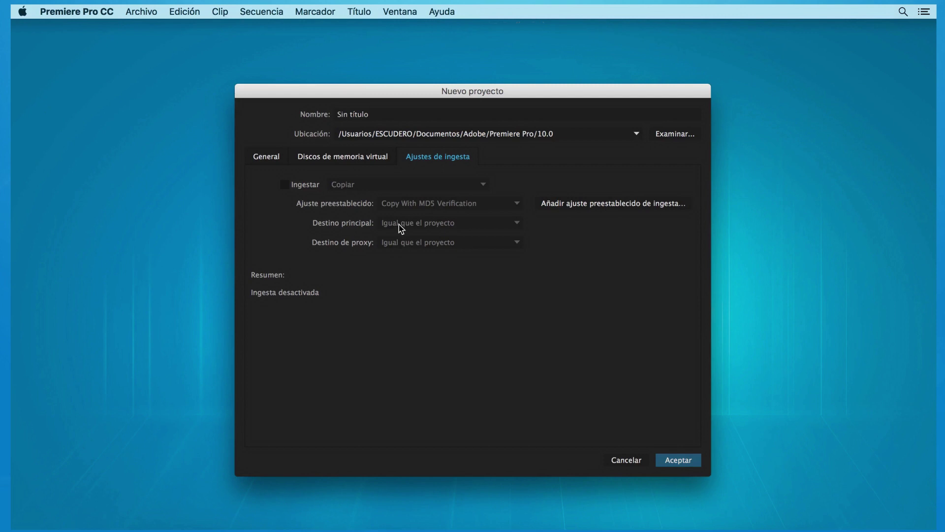
# Enable ingest in Copiar mode with Copy With MD5 Verification, destination left as Igual que el proyecto.
pyautogui.click(284, 184)
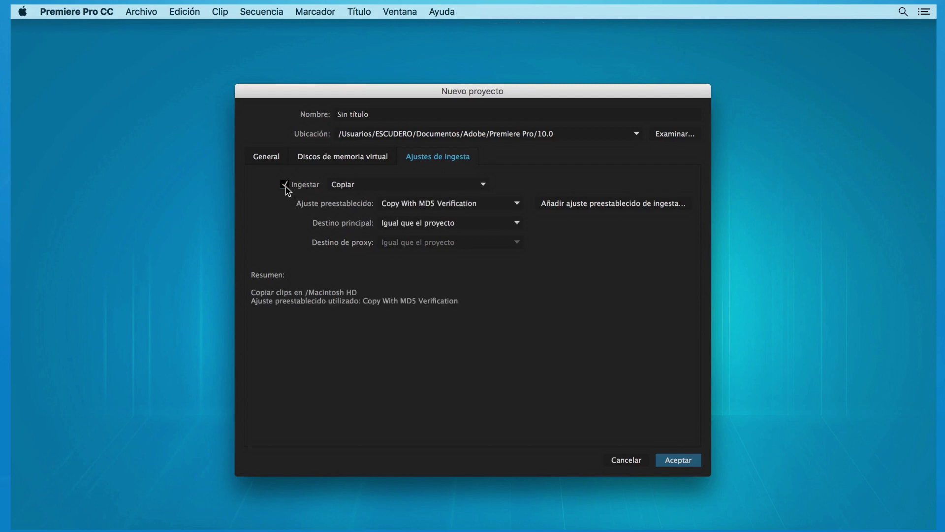
pyautogui.click(483, 184)
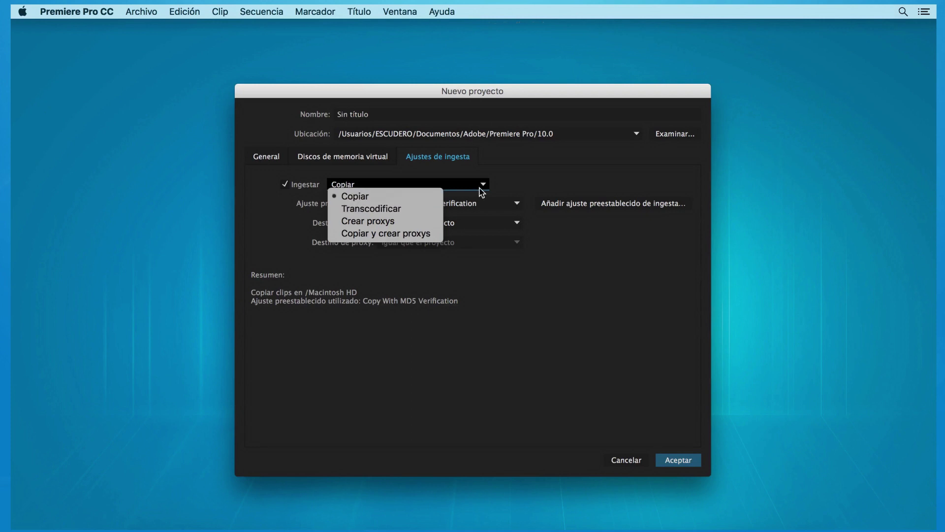
pyautogui.click(432, 196)
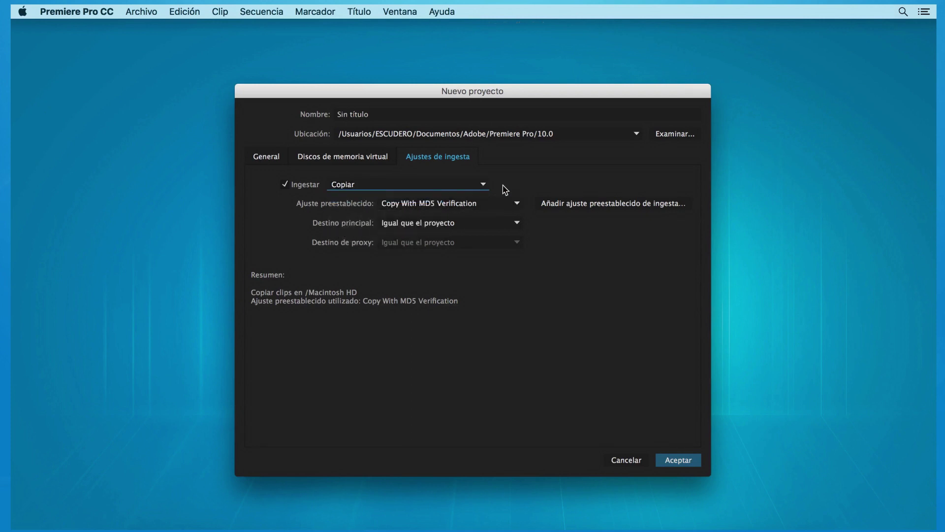
pyautogui.click(518, 224)
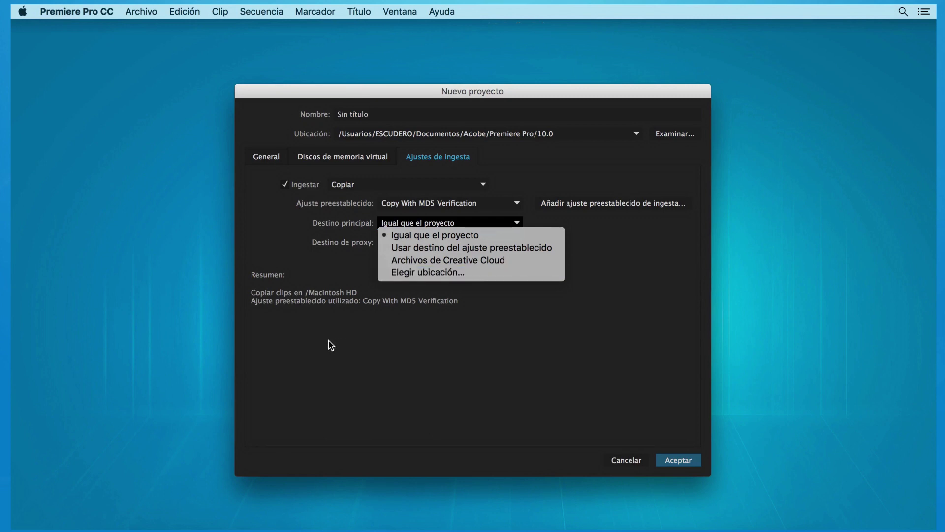
pyautogui.click(402, 343)
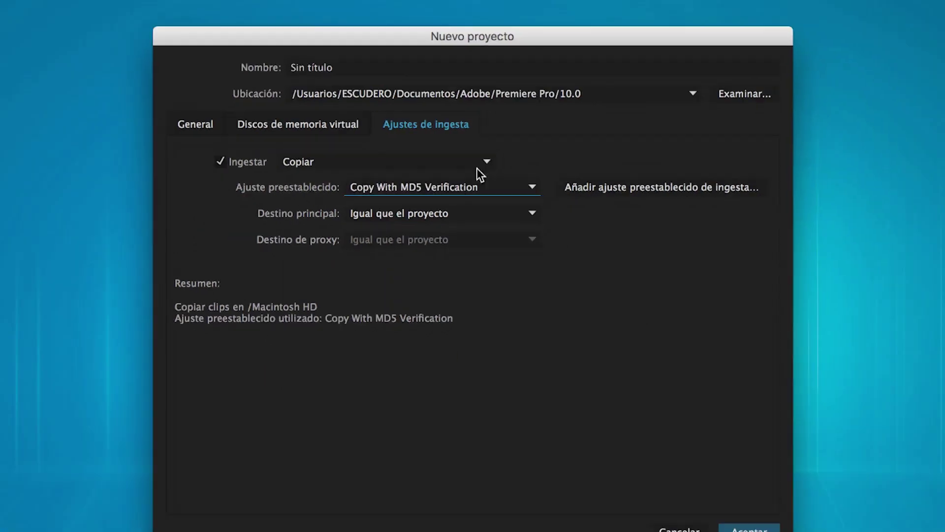
# Switch ingest to Transcodificar using the Match Source - Apple ProRes 422 (LT) preset.
pyautogui.click(484, 184)
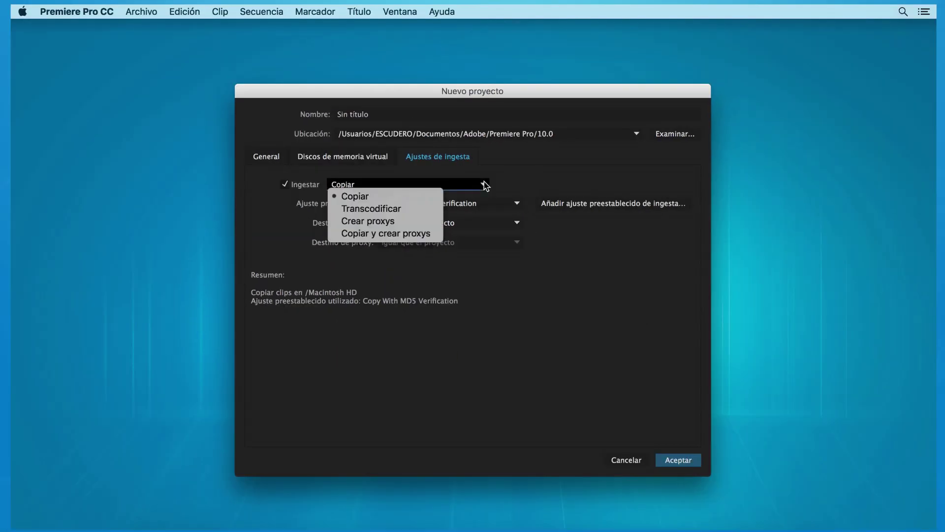
pyautogui.click(412, 210)
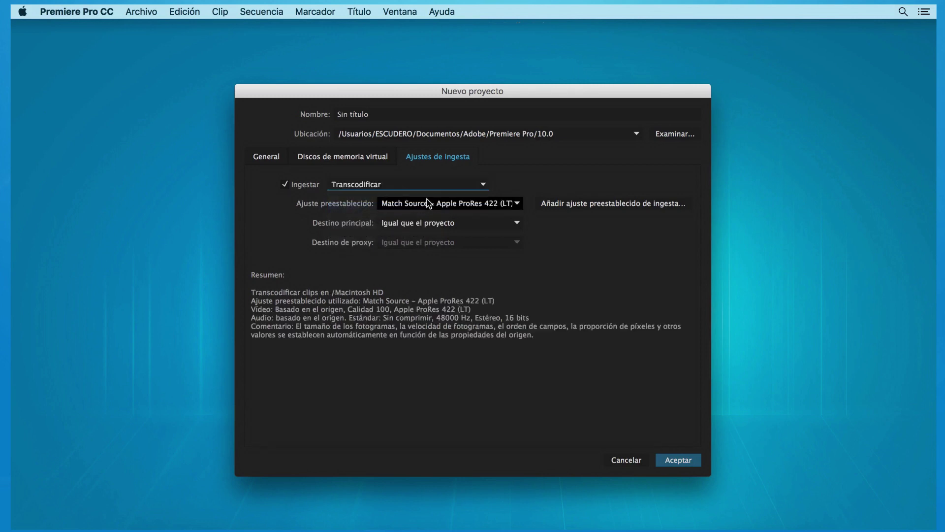
pyautogui.click(519, 207)
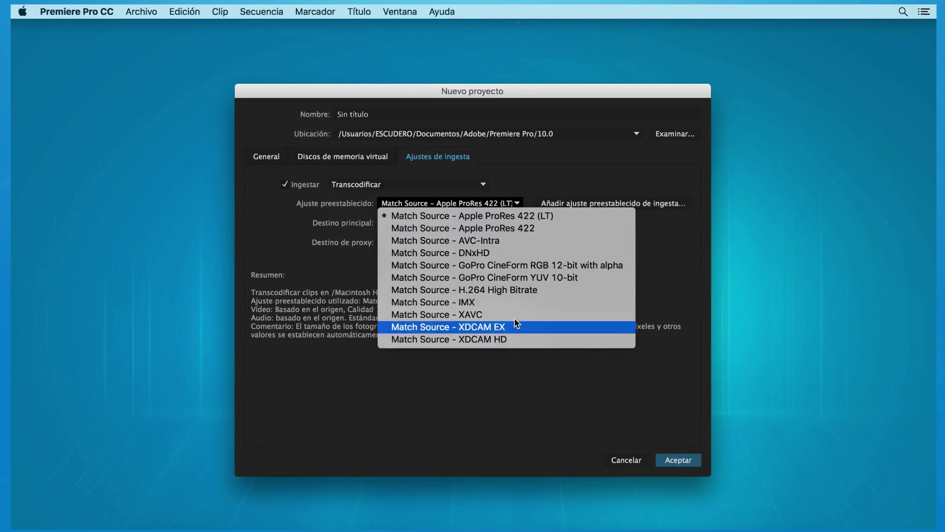
pyautogui.click(476, 212)
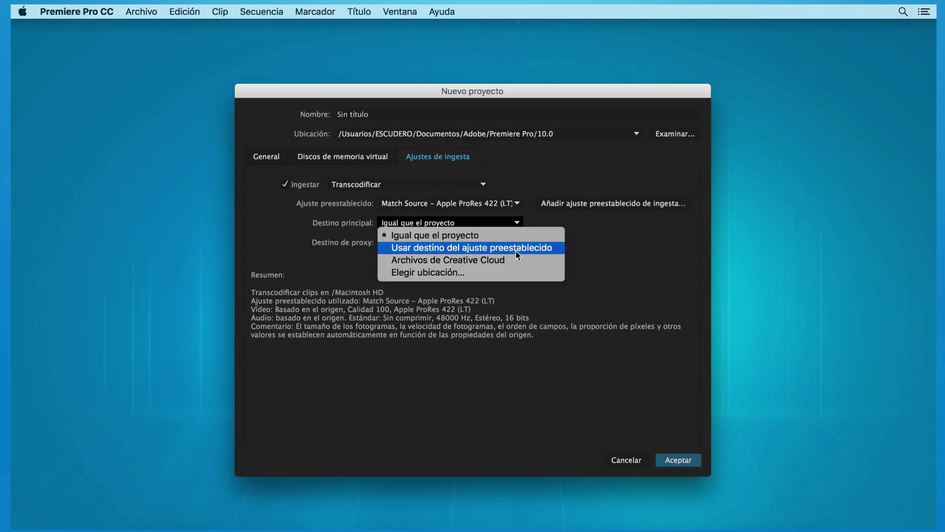
pyautogui.click(531, 223)
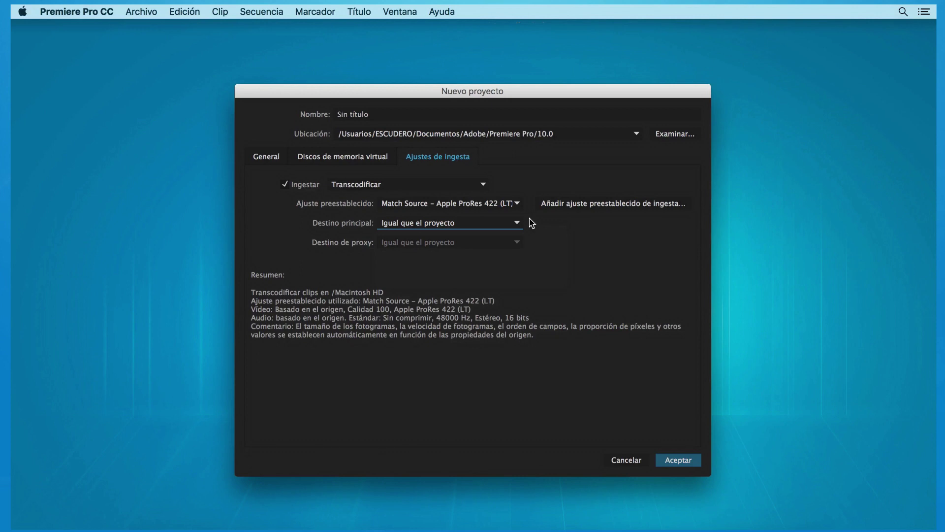
# Switch ingest to Crear proxys with 1024x540 Apple ProRes 422 (Proxy), destination Igual que el proyecto.
pyautogui.click(484, 185)
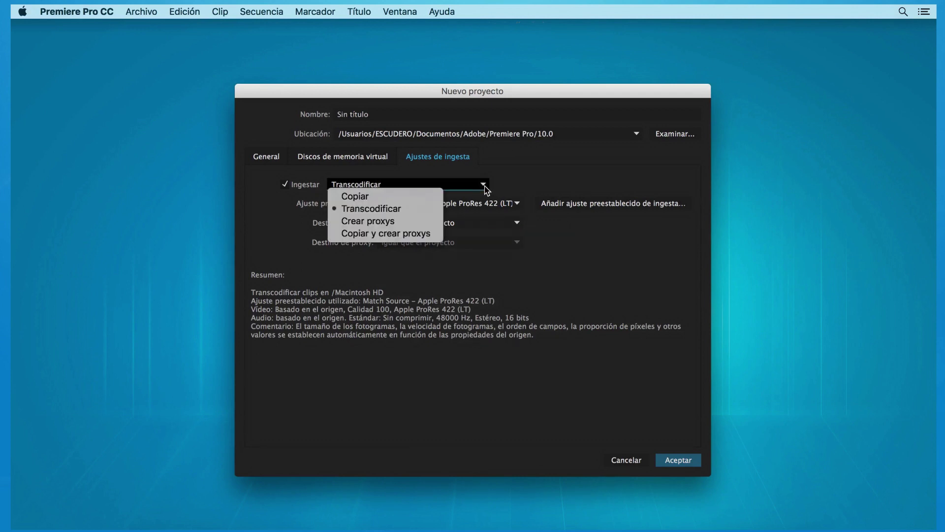
pyautogui.click(433, 220)
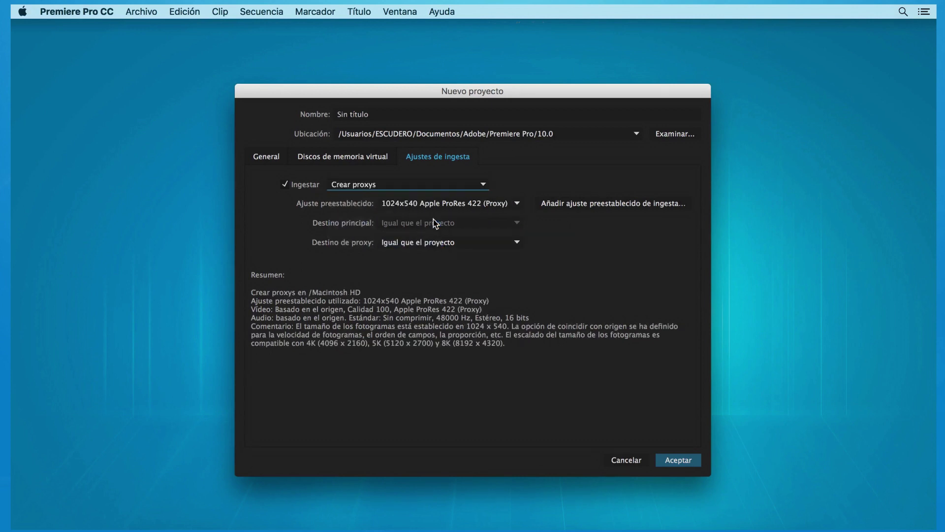
pyautogui.click(518, 202)
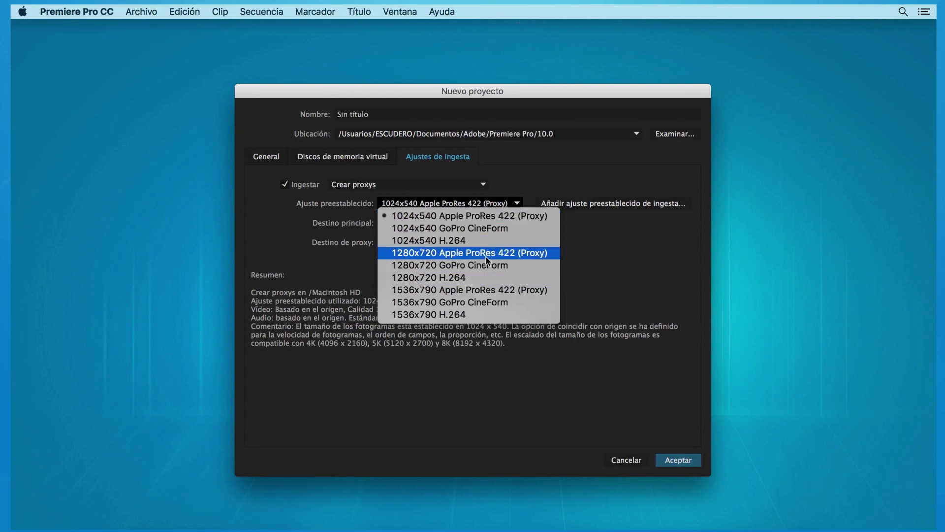
pyautogui.click(362, 268)
pyautogui.click(500, 242)
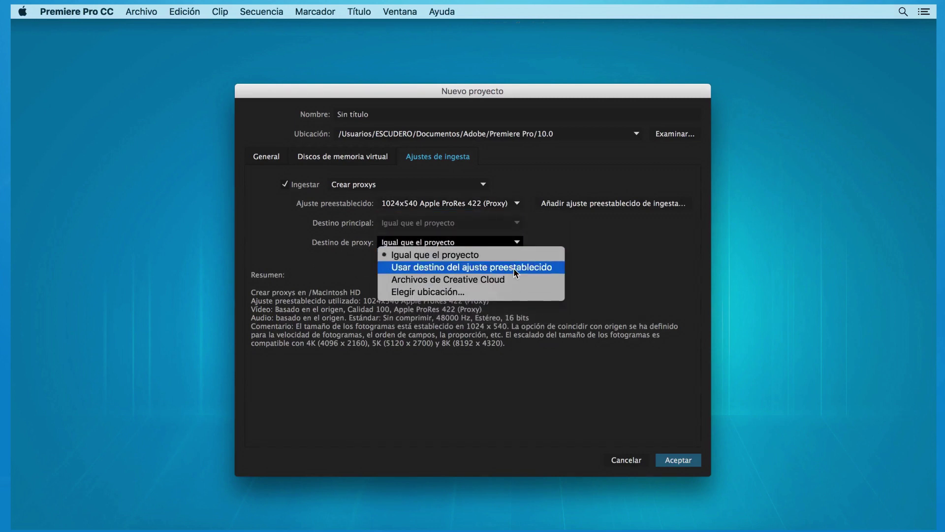
pyautogui.click(525, 242)
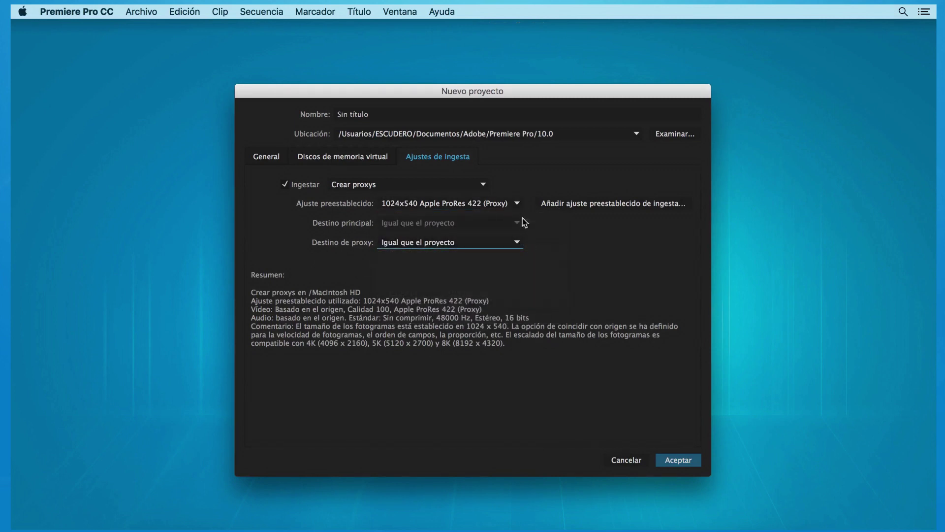
# Keep ingest on Crear proxys and pick the 1280x720 GoPro CineForm proxy preset.
pyautogui.click(483, 185)
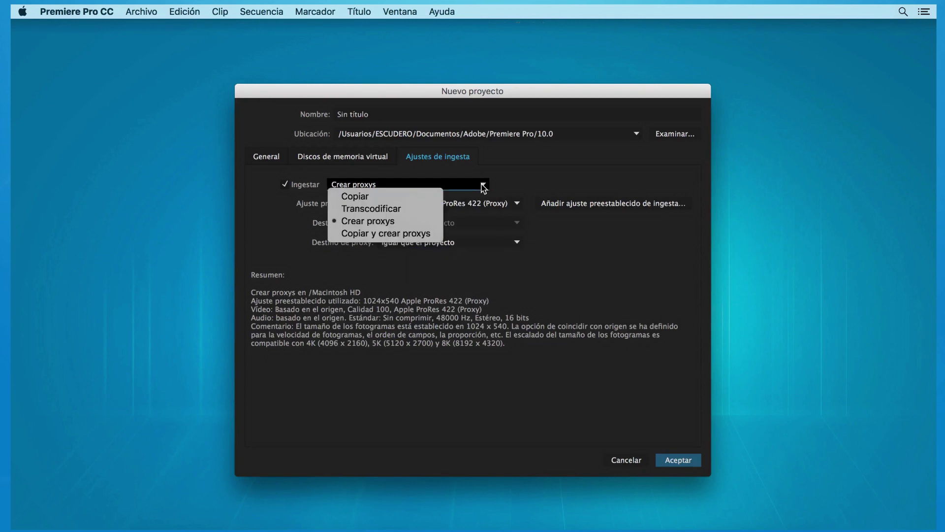
pyautogui.click(428, 234)
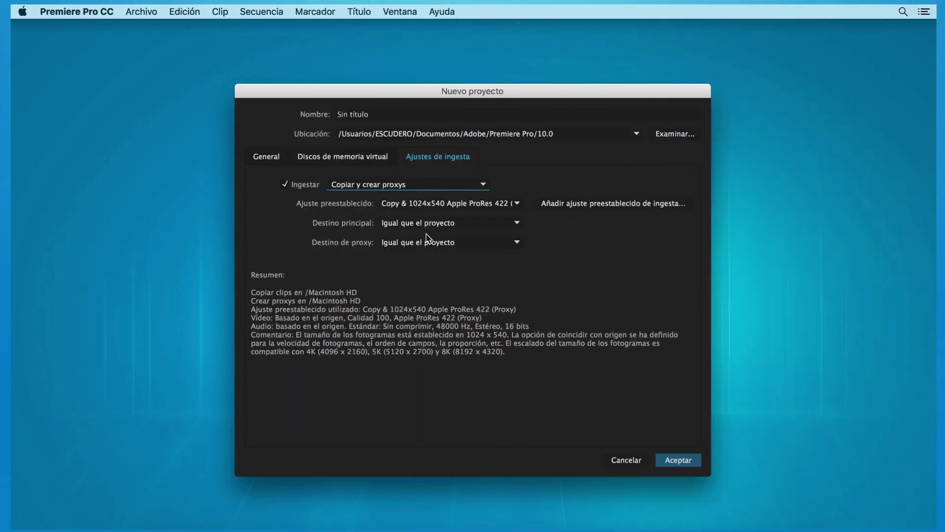
pyautogui.click(485, 185)
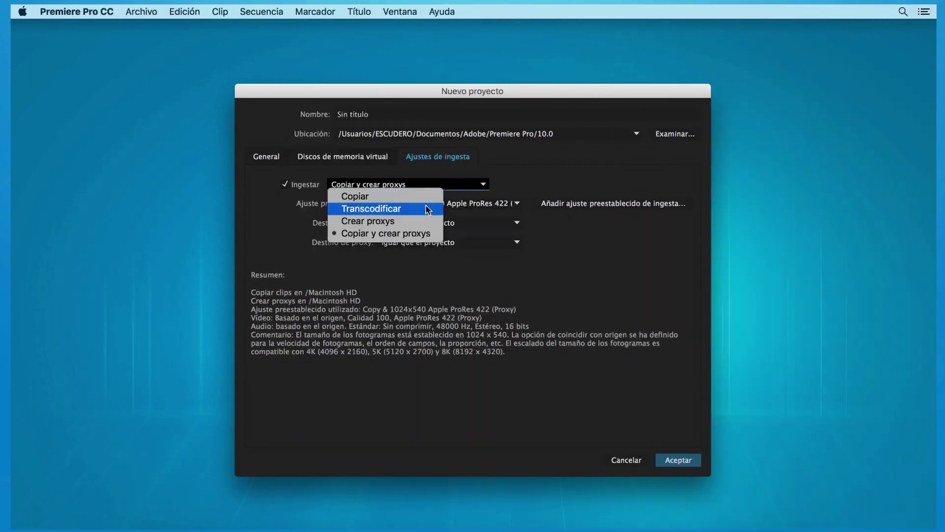
pyautogui.click(412, 221)
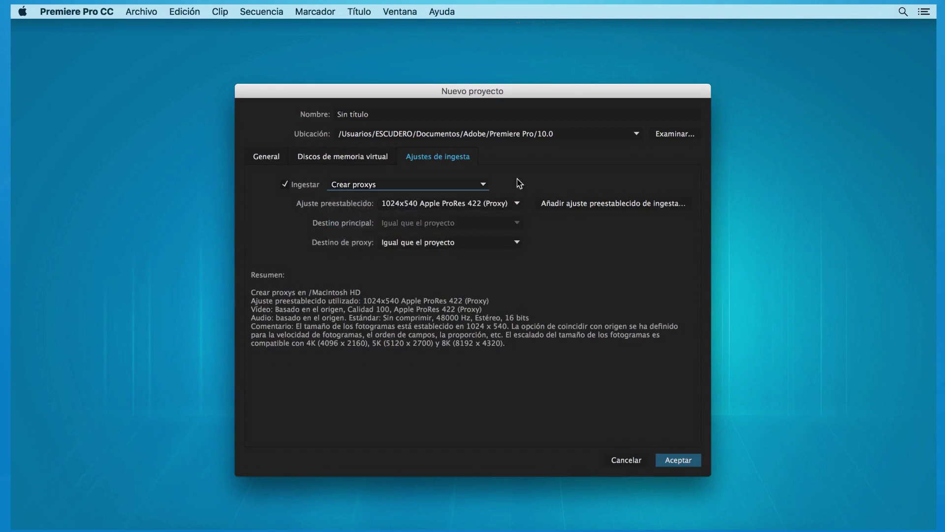
pyautogui.click(518, 204)
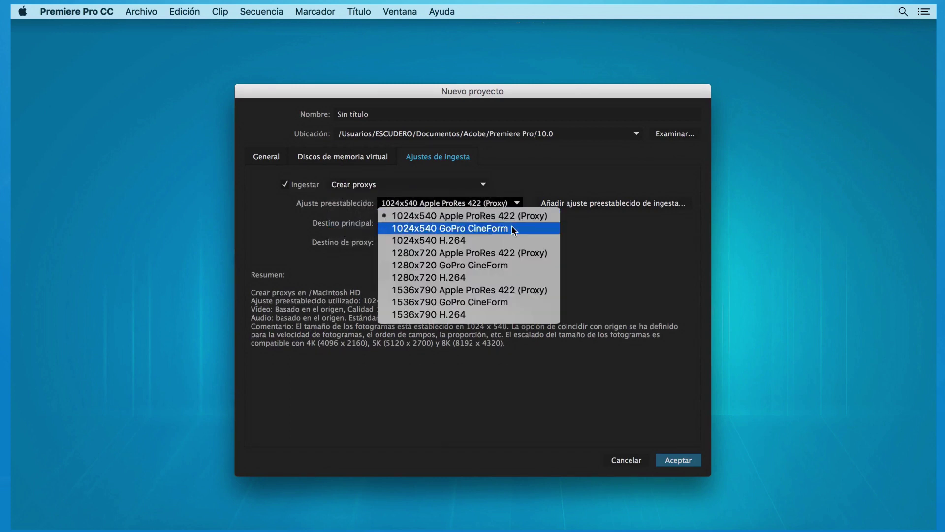
pyautogui.click(503, 269)
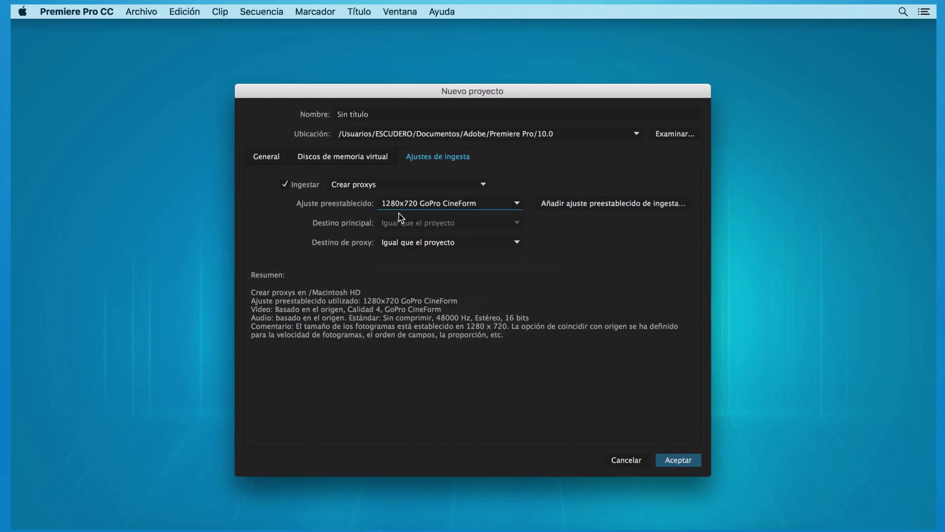
# Create the Sin título project with these proxy settings and glance through the Archivo menu.
pyautogui.click(679, 462)
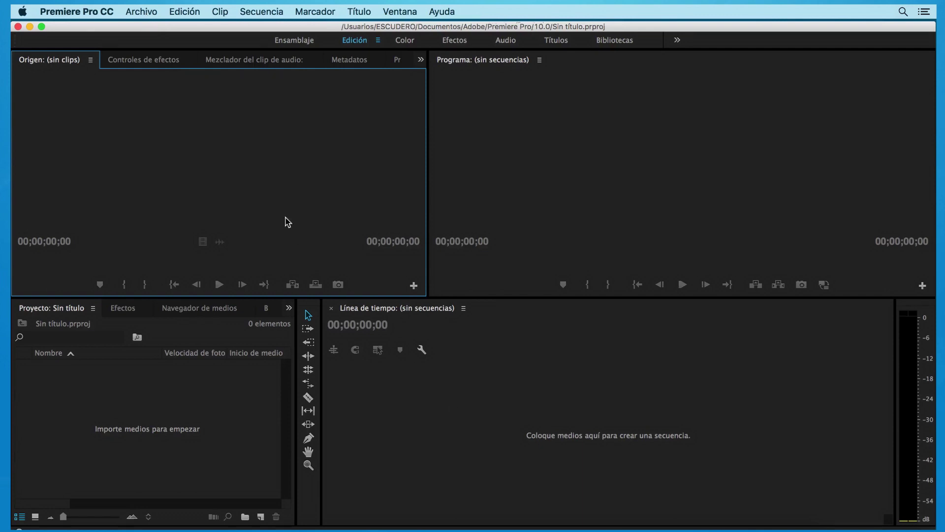
pyautogui.click(146, 16)
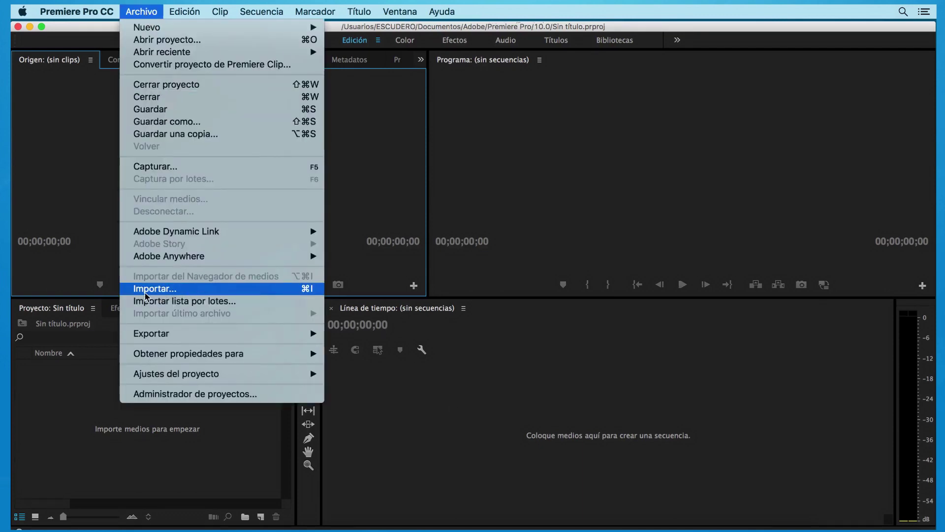
pyautogui.click(79, 398)
# Import the Castillo de las guardas folder and drag its first clip onto the timeline as a sequence.
pyautogui.rightClick(132, 407)
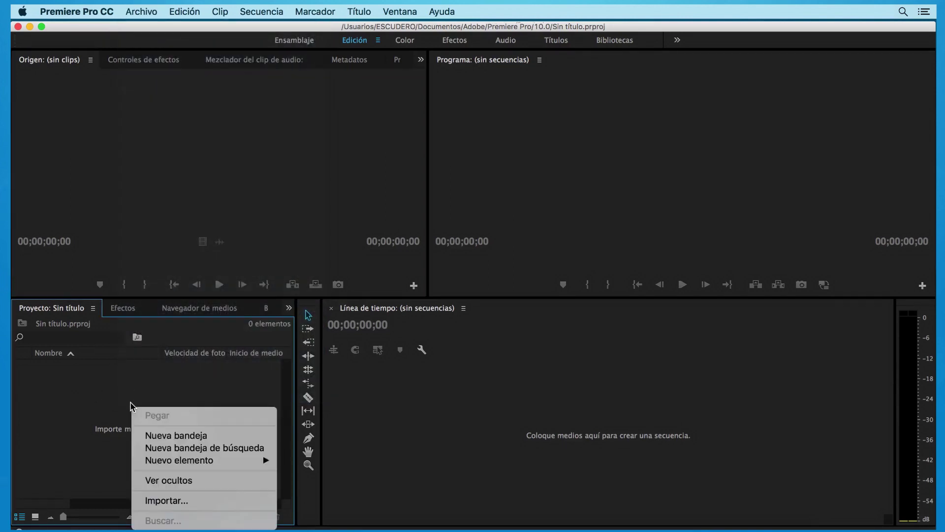
pyautogui.click(187, 501)
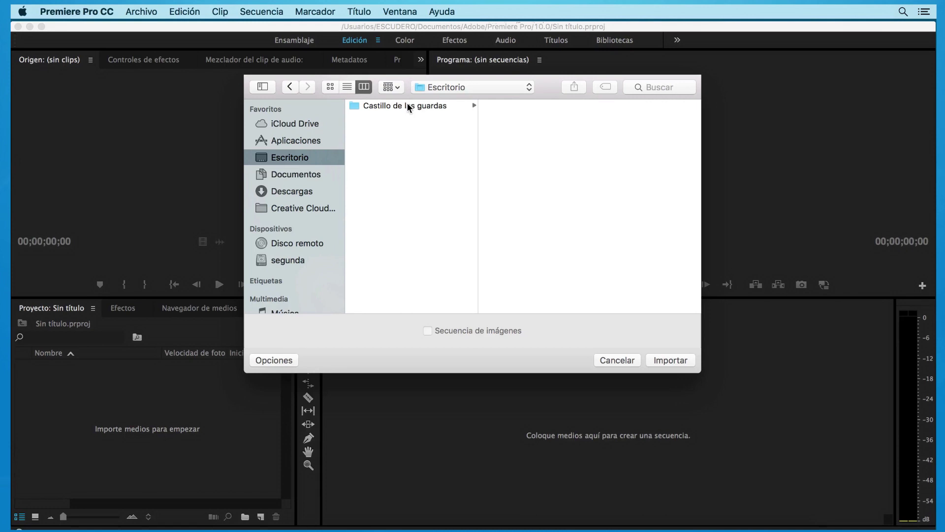
pyautogui.click(407, 105)
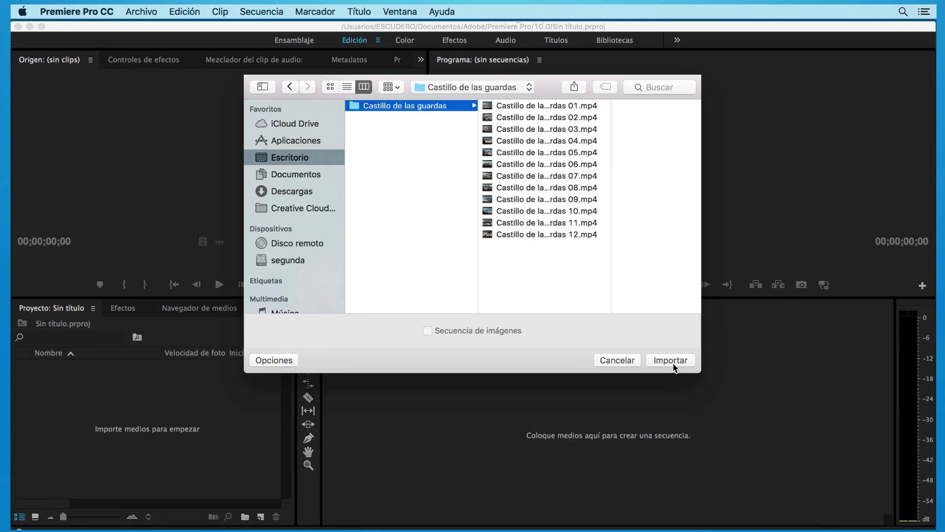
pyautogui.click(671, 360)
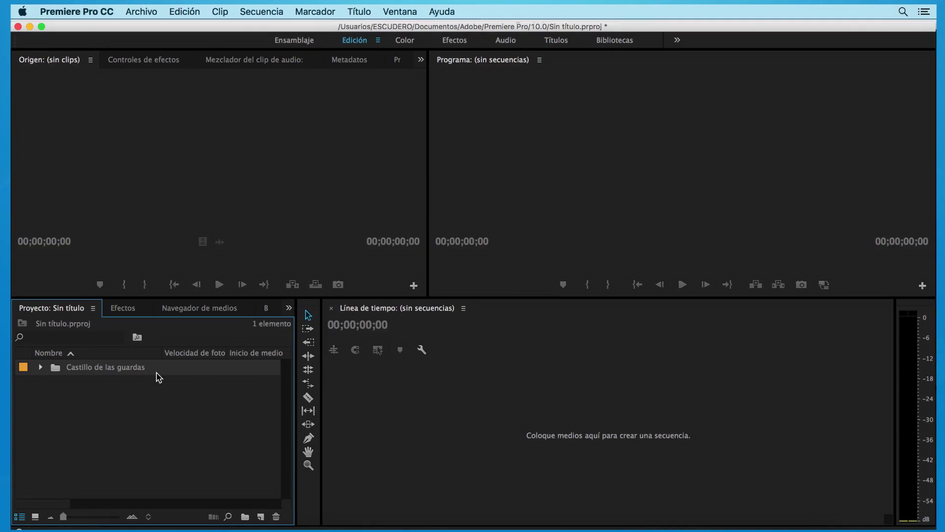
pyautogui.click(40, 368)
pyautogui.moveTo(72, 384); pyautogui.dragTo(393, 394)
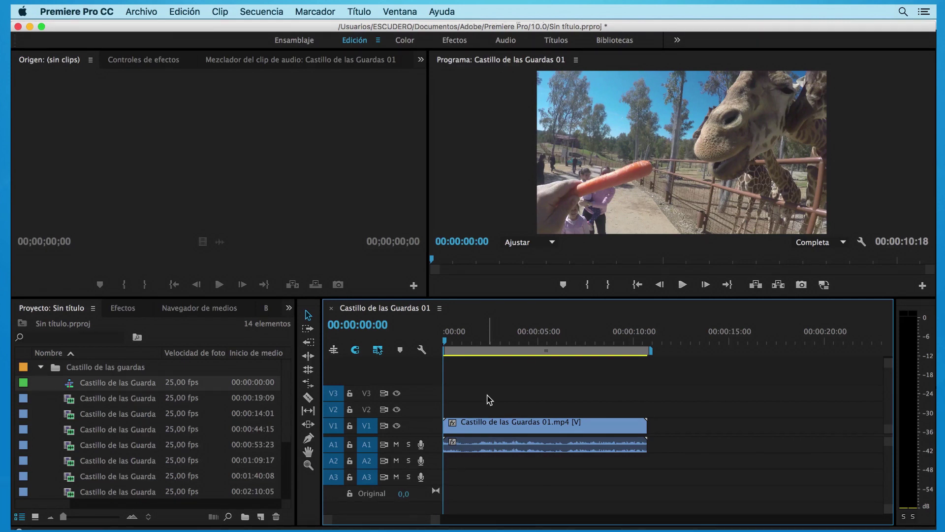
# Open the Progreso panel from Ventana and check proxy jobs in Adobe Media Encoder.
pyautogui.click(408, 11)
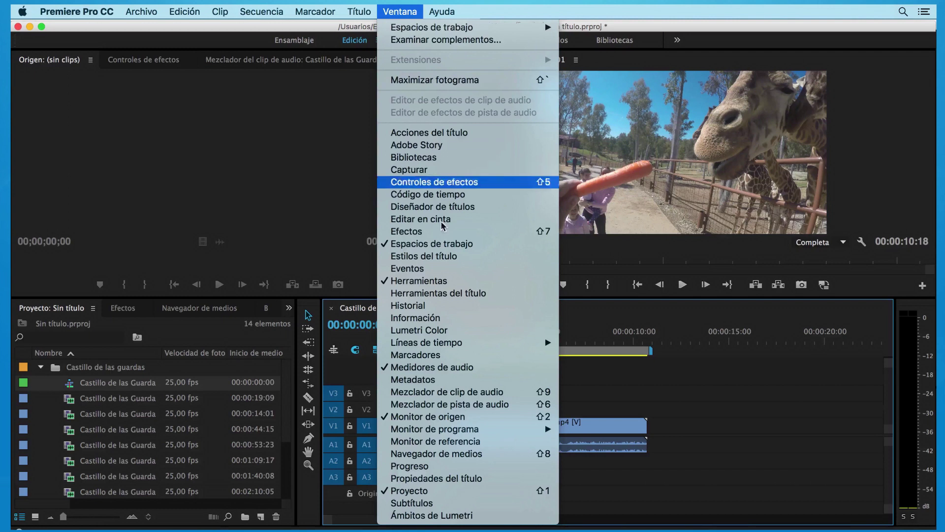
pyautogui.click(430, 469)
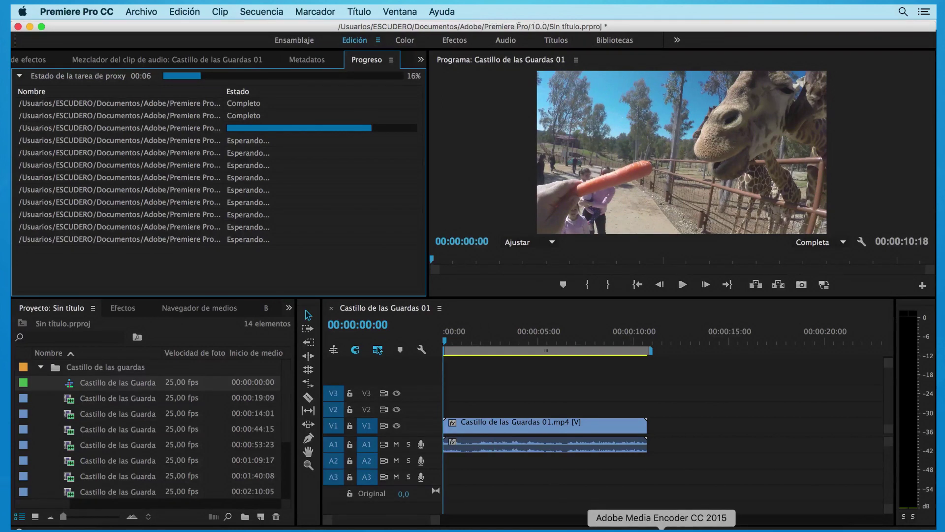
pyautogui.click(661, 530)
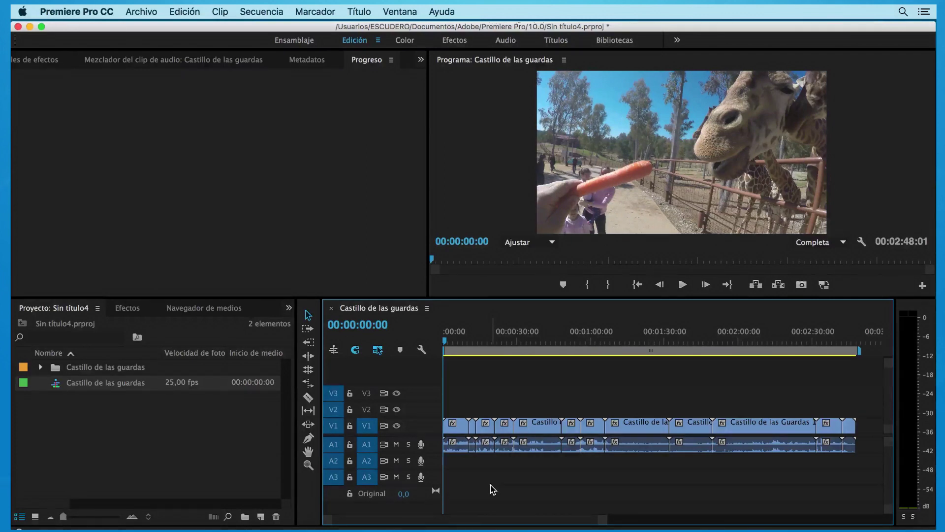
# Select all twelve Castillo de las guardas clips and create 1280x720 GoPro CineForm QuickTime proxies.
pyautogui.click(40, 368)
pyautogui.click(94, 382)
pyautogui.scroll(-3, 103, 440)
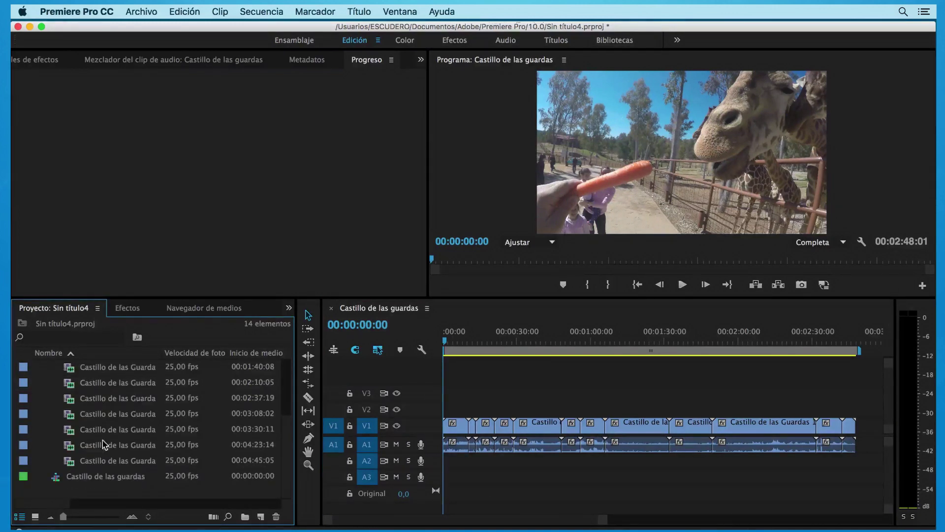
pyautogui.keyDown('shift'); pyautogui.click(107, 417); pyautogui.keyUp('shift')
pyautogui.scroll(3, 106, 417)
pyautogui.rightClick(106, 417)
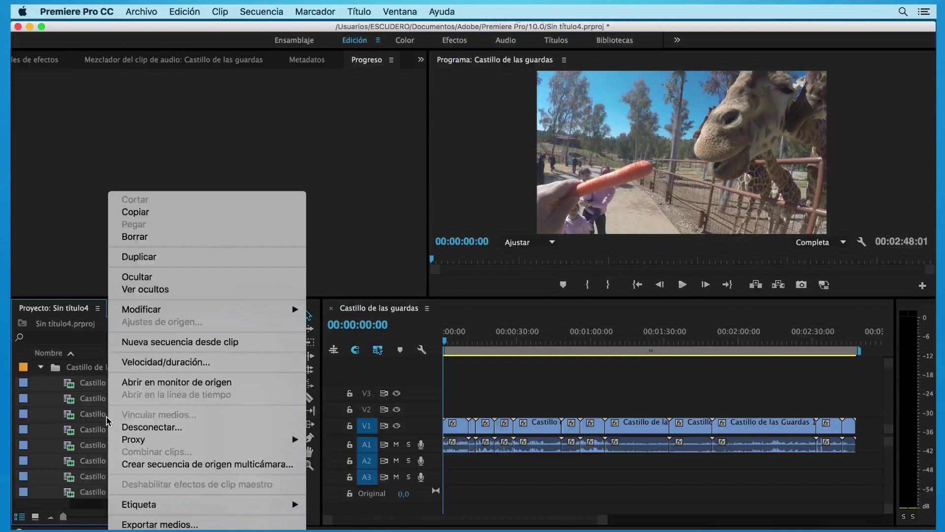
pyautogui.moveTo(146, 443)
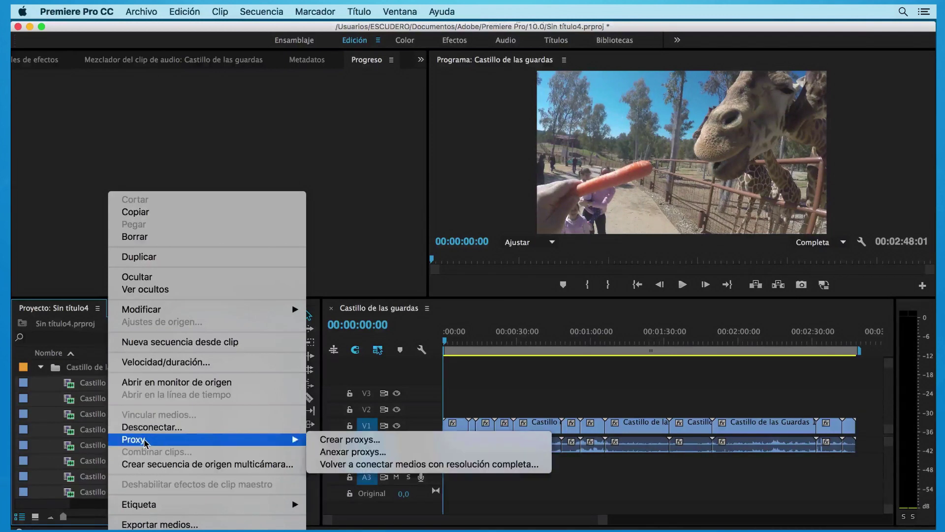
pyautogui.click(342, 439)
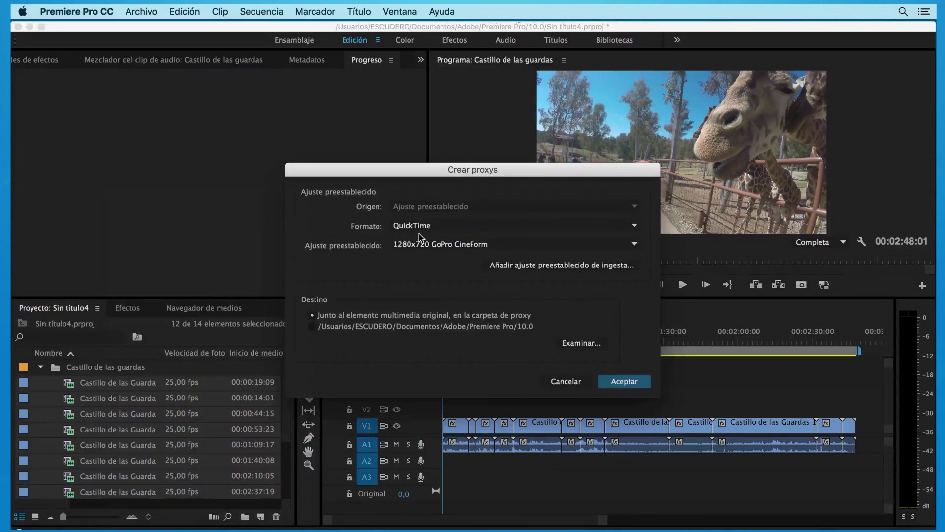
pyautogui.click(616, 383)
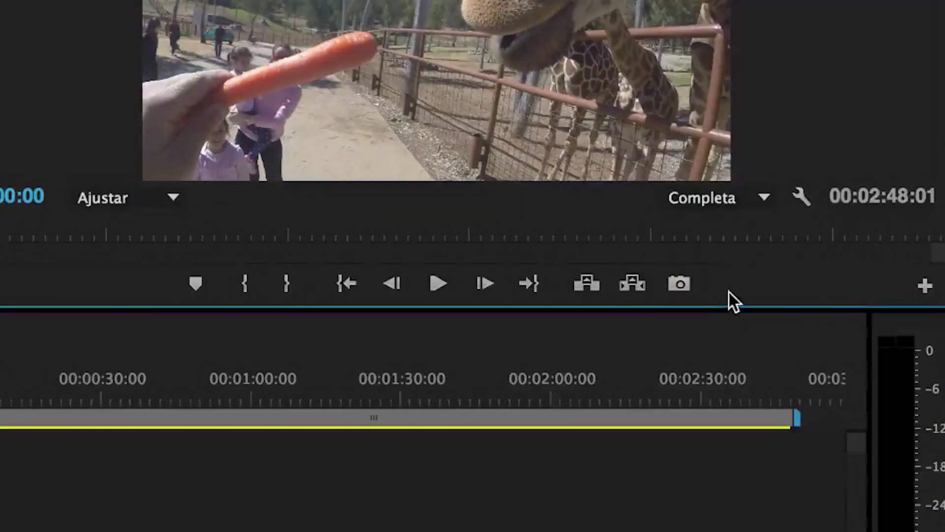
# Add the Toggle Proxies button to the Program monitor's transport bar using the button editor.
pyautogui.click(925, 288)
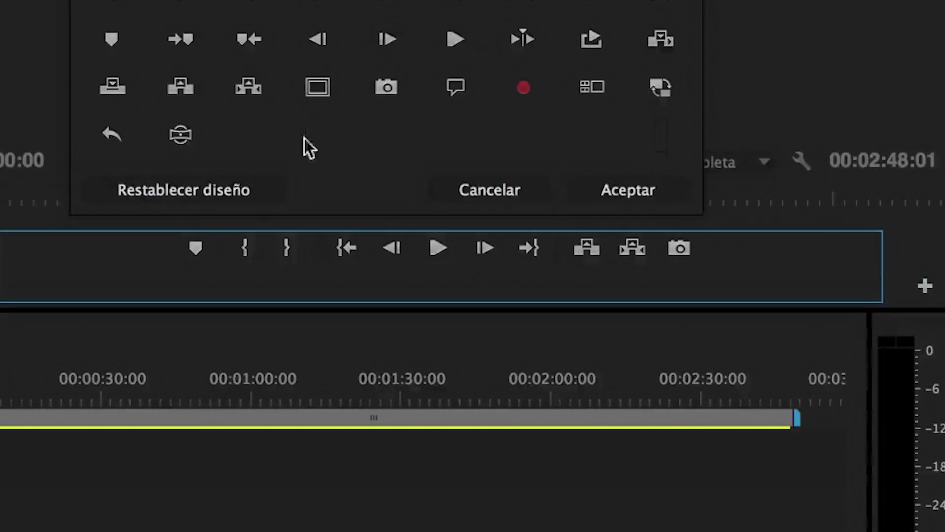
pyautogui.moveTo(659, 93); pyautogui.dragTo(725, 258)
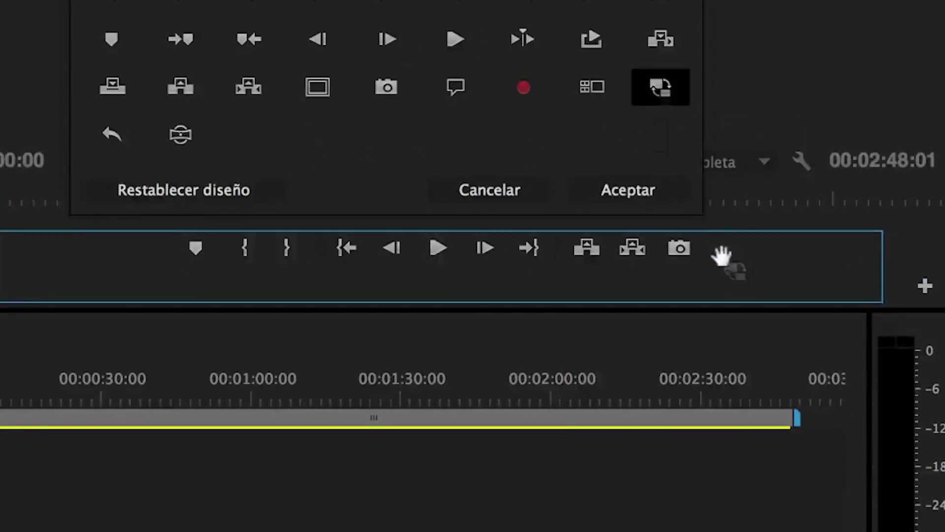
pyautogui.click(629, 193)
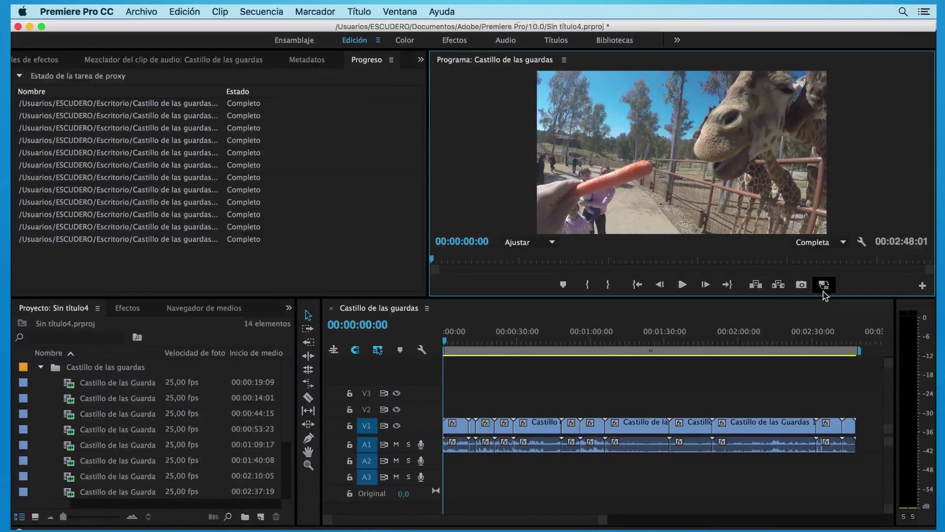
# Keep the Program monitor playback resolution at Completa and stop playback.
pyautogui.click(835, 249)
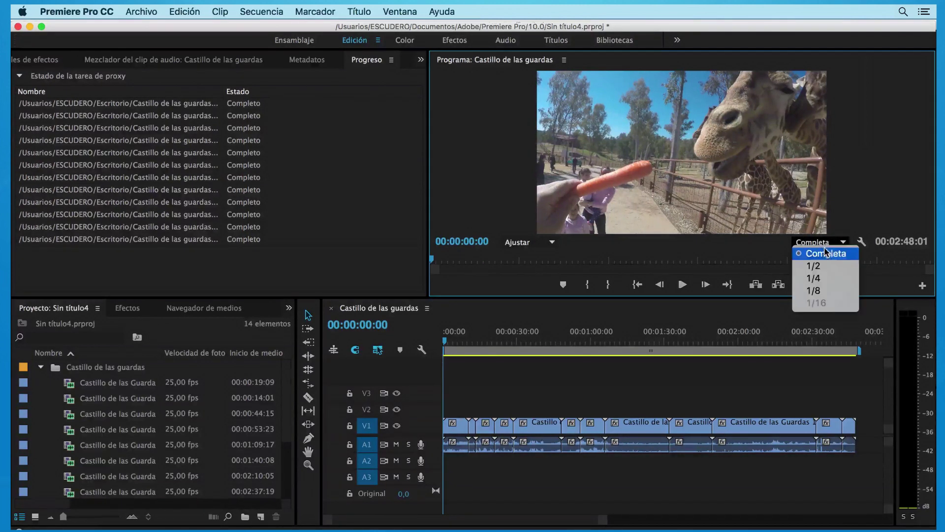
pyautogui.click(836, 254)
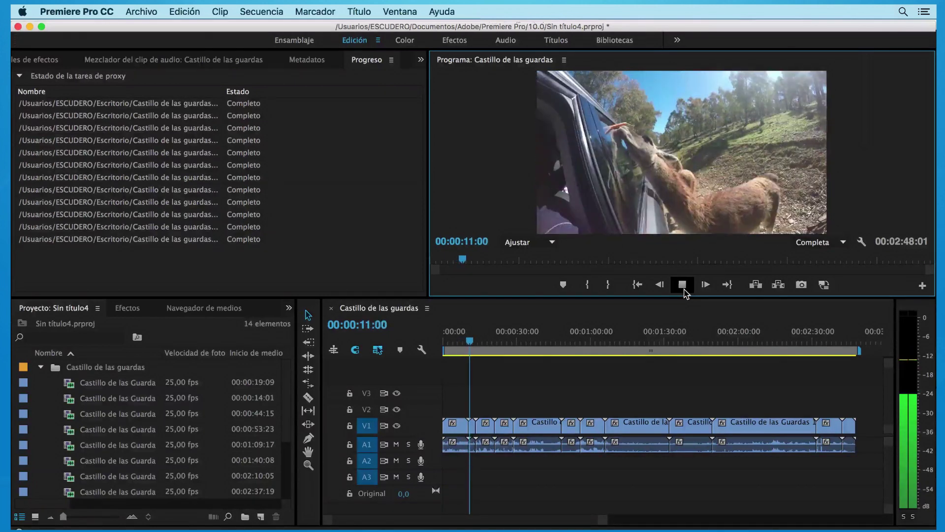
pyautogui.click(684, 290)
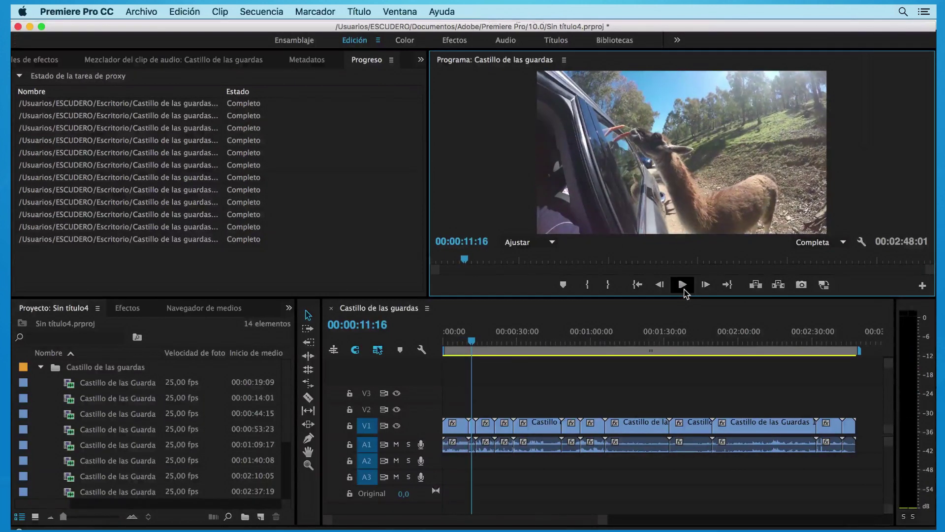
# Switch proxies on and play the Castillo de las guardas sequence from 00:00:00:00, then stop.
pyautogui.click(825, 292)
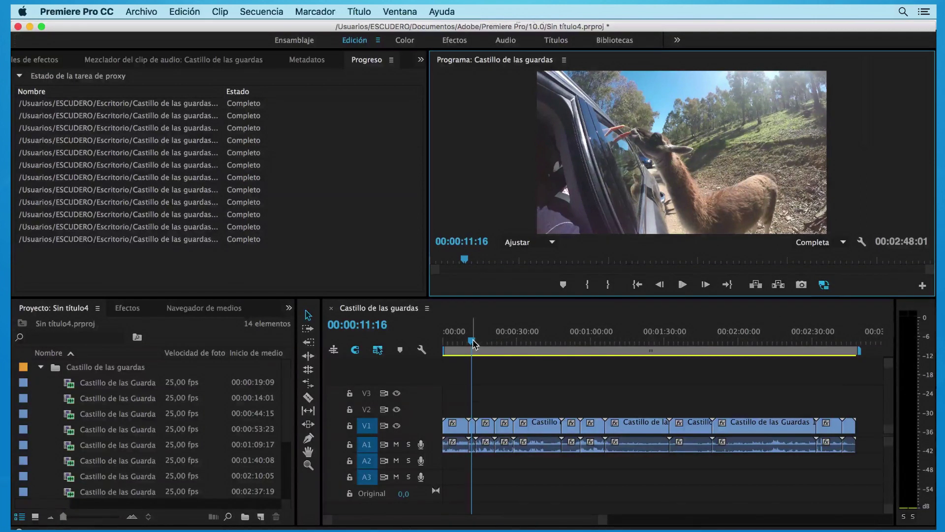
pyautogui.moveTo(474, 343); pyautogui.dragTo(443, 341)
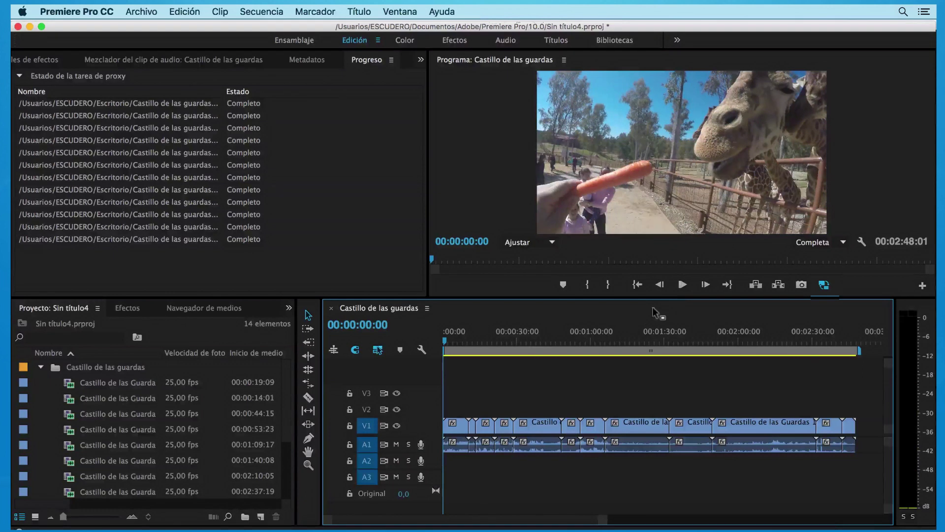
pyautogui.click(683, 287)
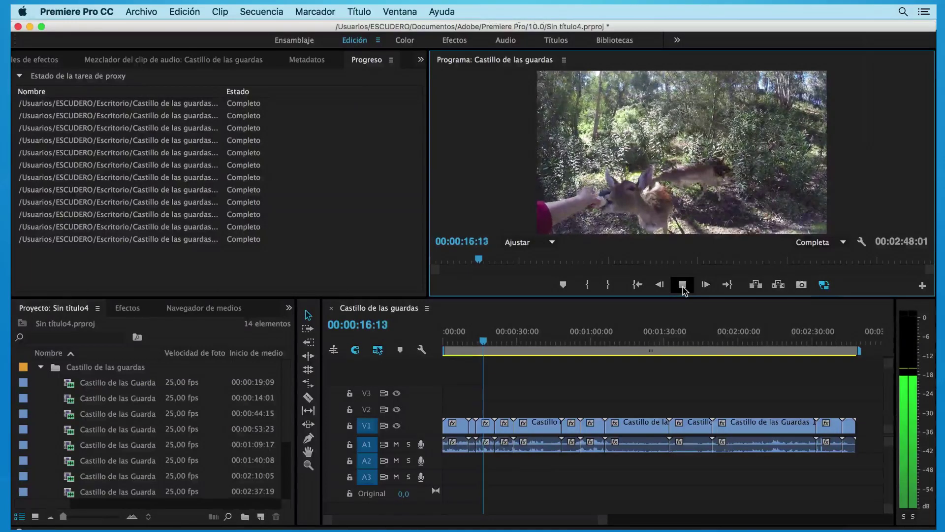
pyautogui.click(683, 286)
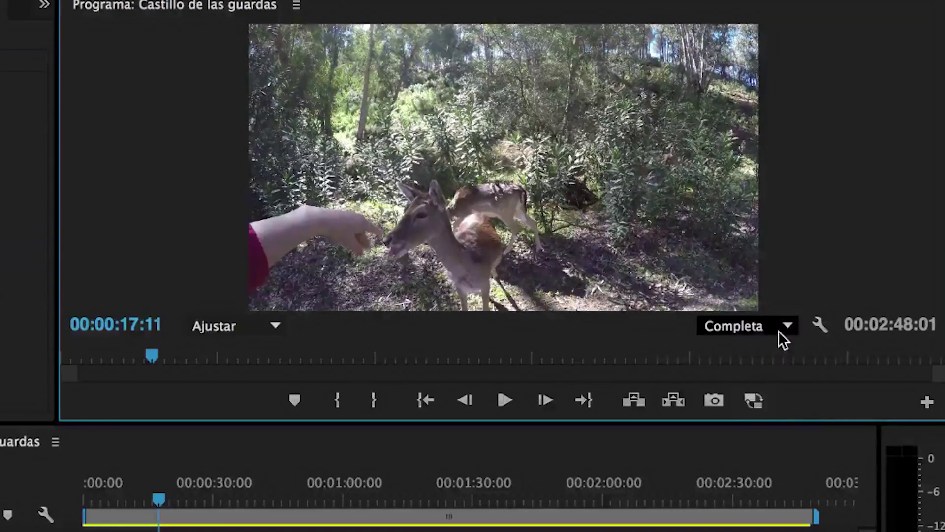
# Change the Program monitor playback resolution from Completa to 1/8.
pyautogui.click(839, 244)
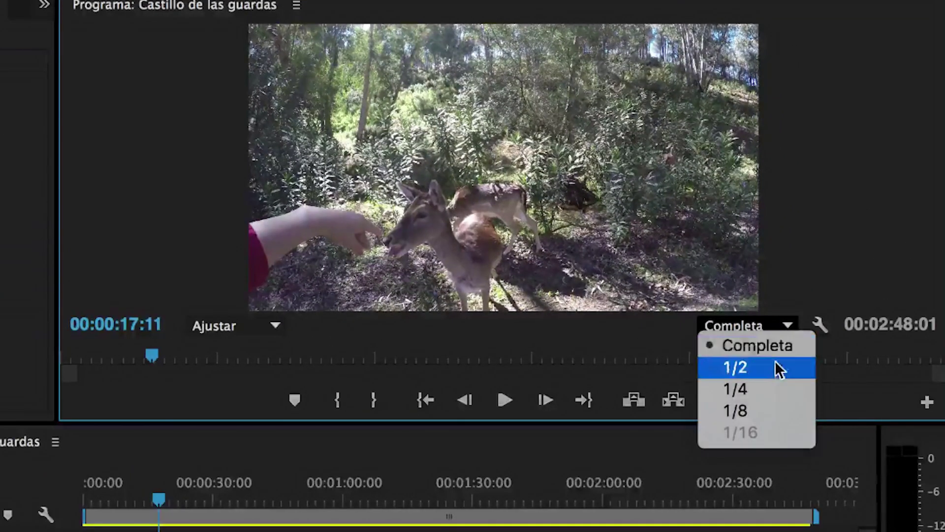
pyautogui.click(760, 409)
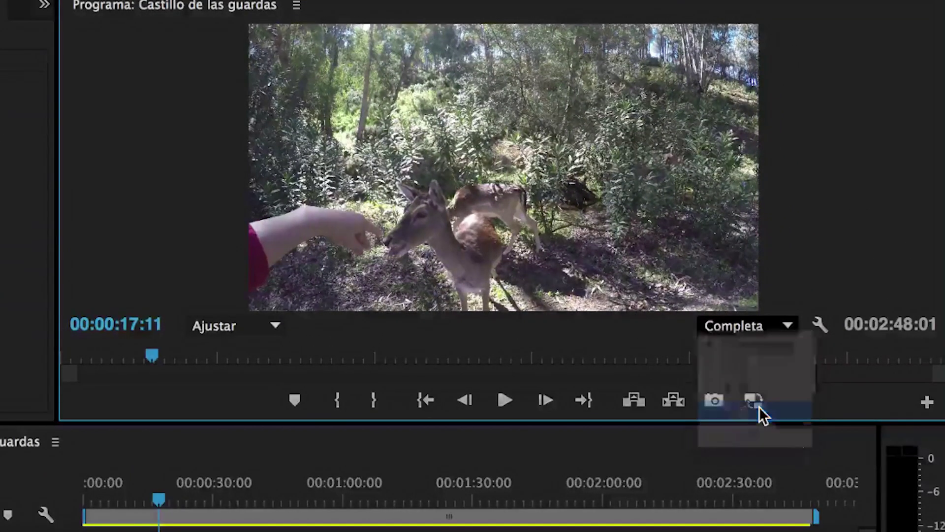